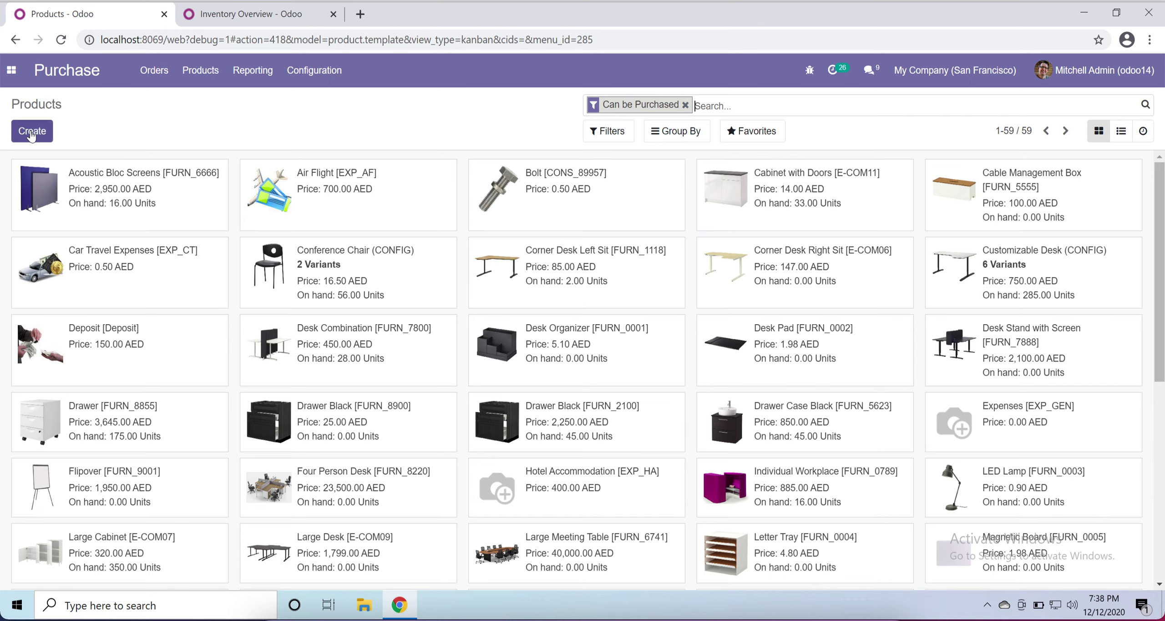
Step: Display the products as a list, and start a new product with the product type Storable Product
{"action": "left_click", "coordinate": [1120, 131]}
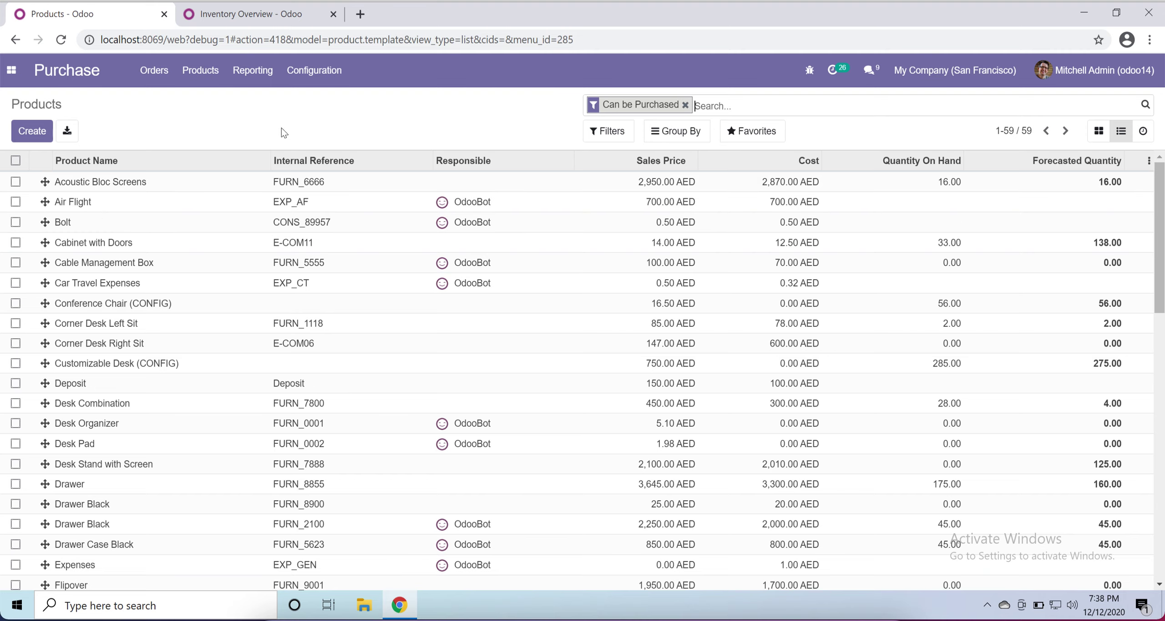
{"action": "left_click", "coordinate": [28, 138]}
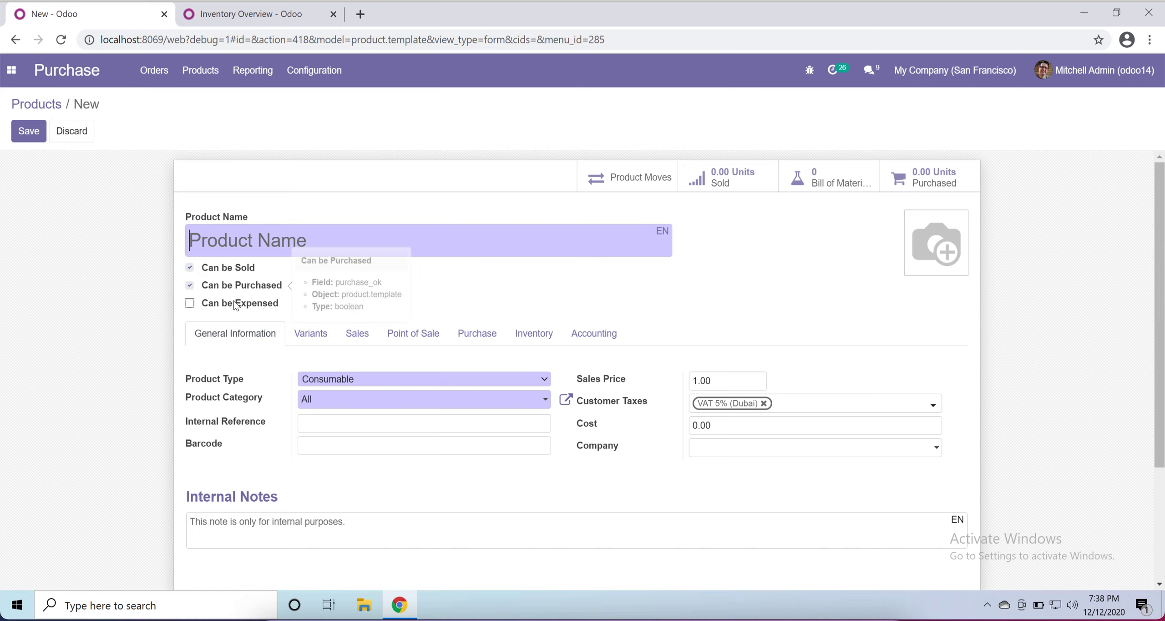
{"action": "scroll", "coordinate": [273, 310], "scroll_direction": "down", "scroll_amount": 2}
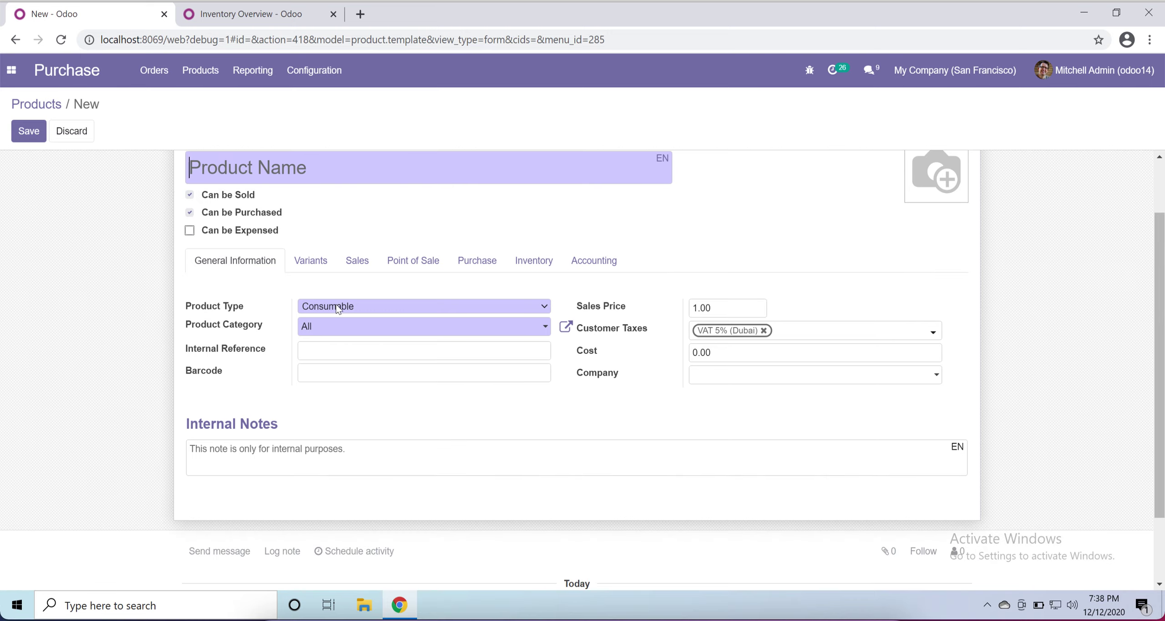
{"action": "left_click", "coordinate": [368, 306]}
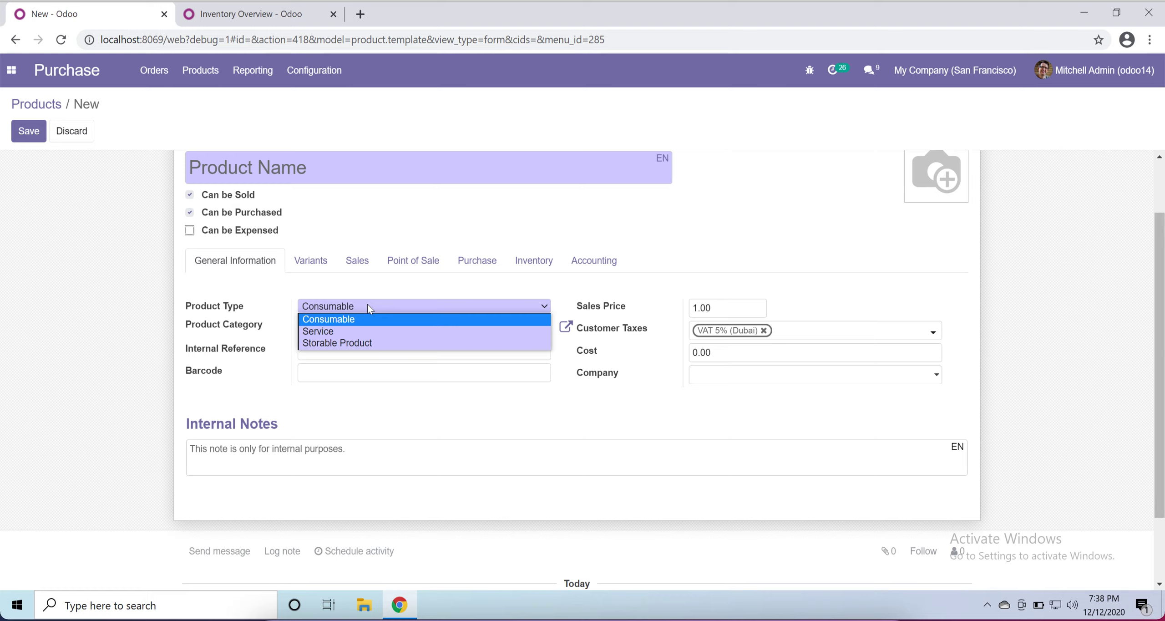
{"action": "left_click", "coordinate": [373, 341]}
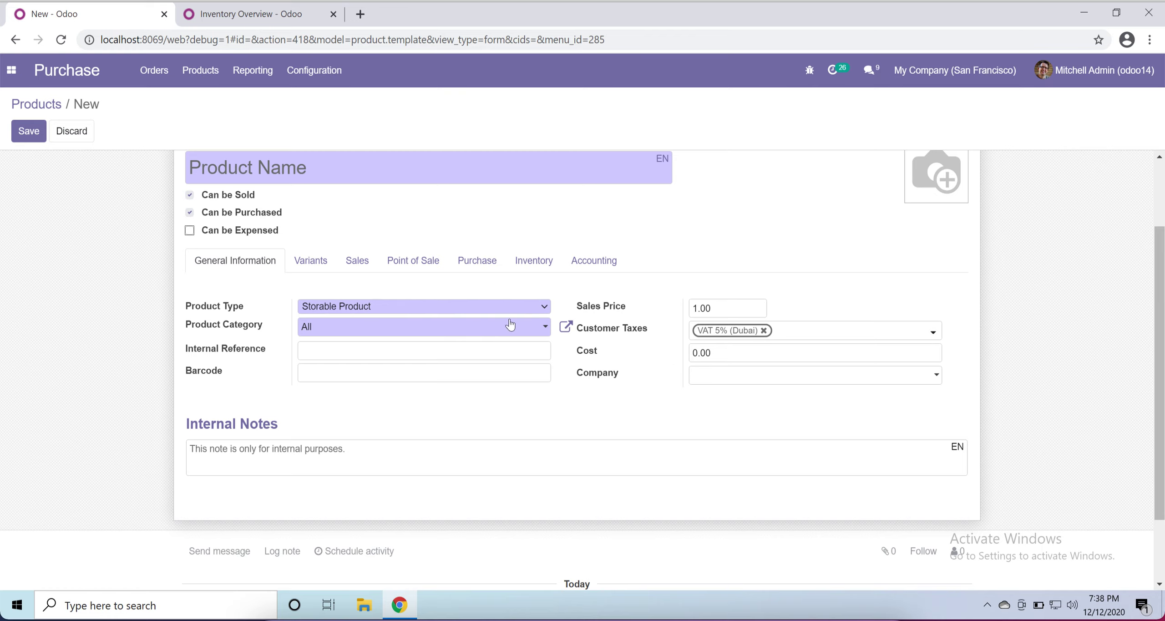
Step: Examine which attributes can be chosen for a variant line of the new product, leaving the line empty
{"action": "left_click", "coordinate": [300, 269]}
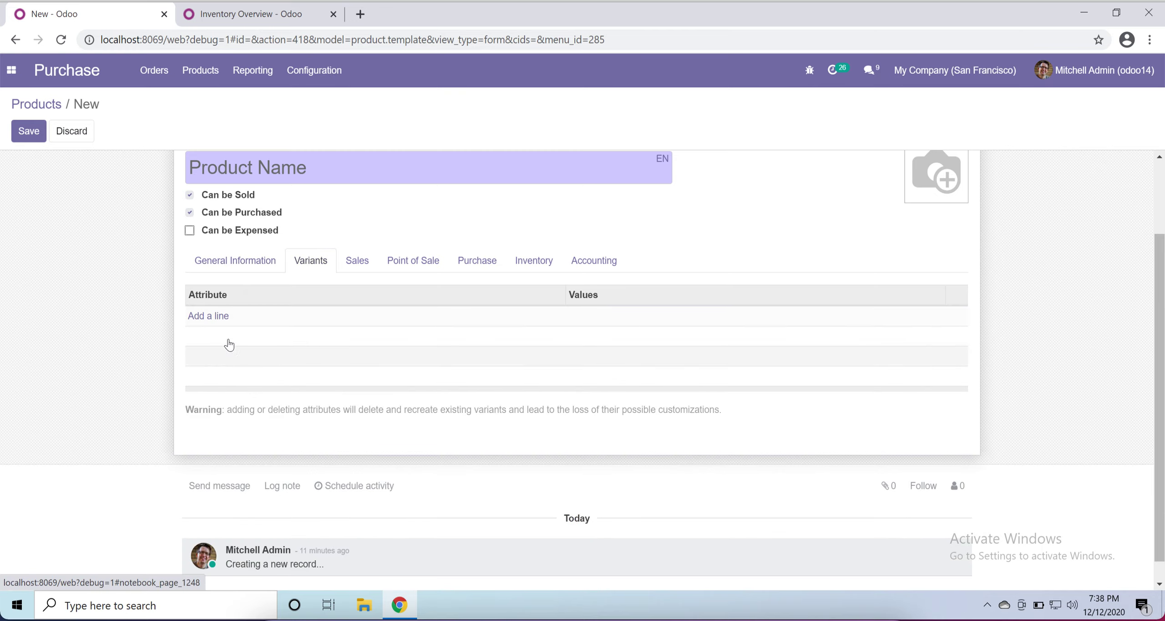
{"action": "left_click", "coordinate": [218, 316]}
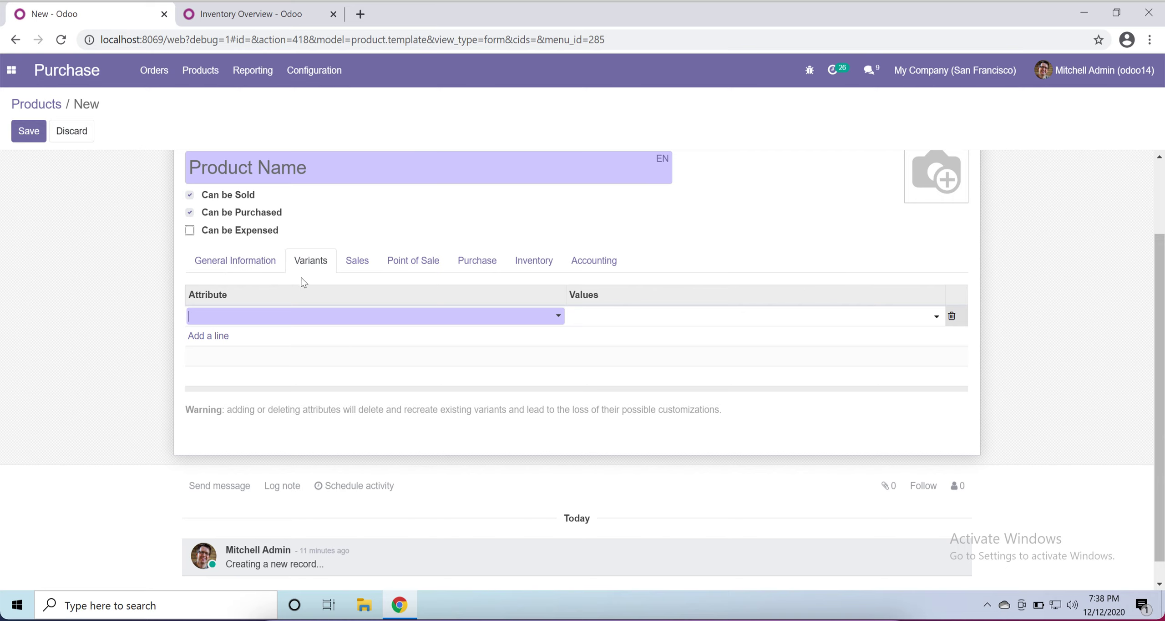
{"action": "left_click", "coordinate": [253, 315]}
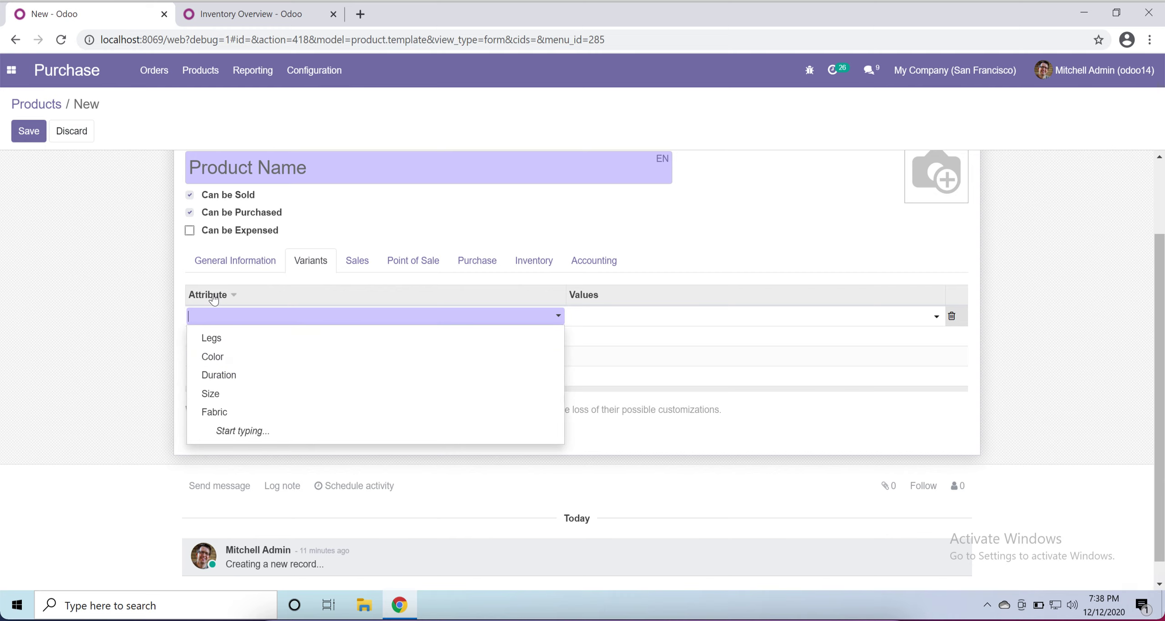
{"action": "left_click", "coordinate": [211, 79]}
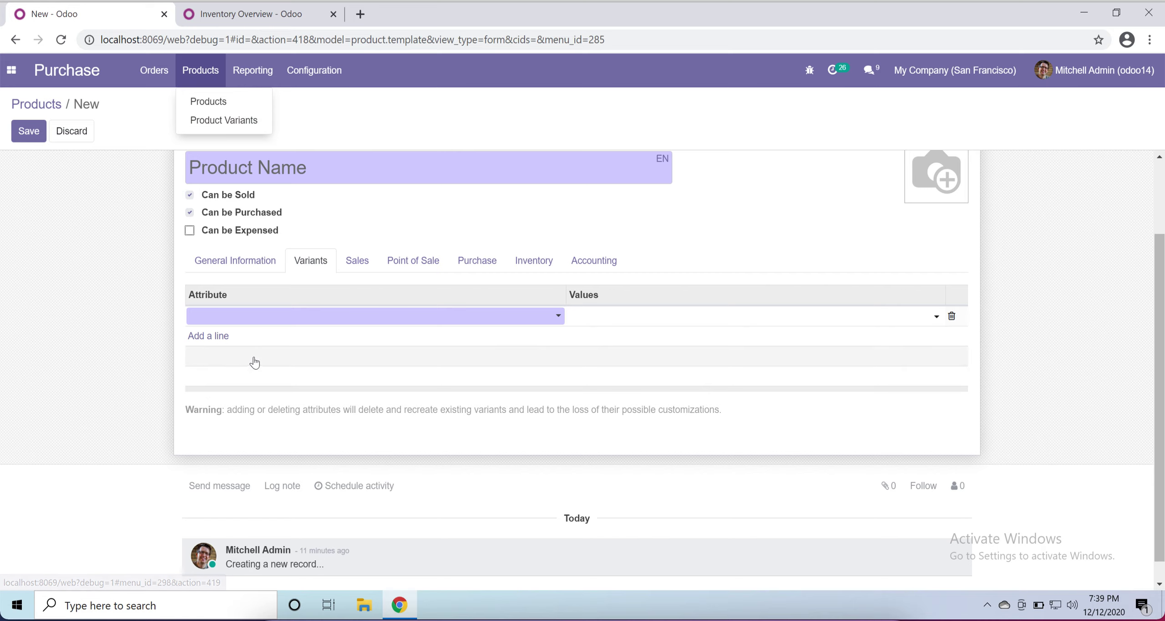
{"action": "left_click", "coordinate": [154, 317]}
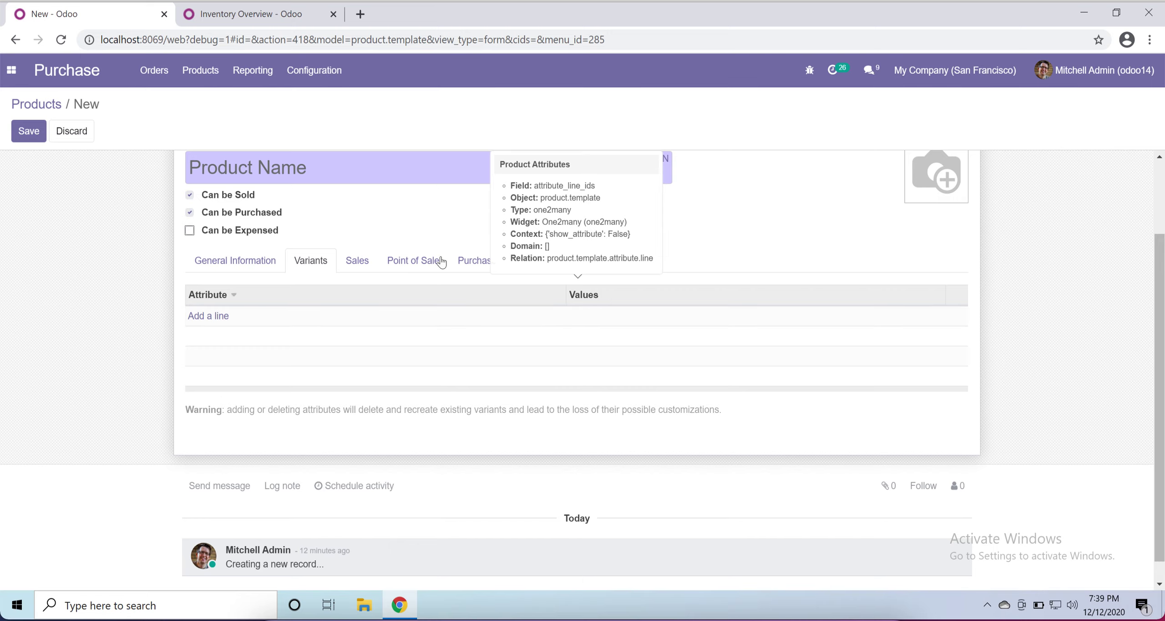
Step: Review the new product's sales invoicing policy, Point of Sale availability, and purchase vendor and billing settings
{"action": "left_click", "coordinate": [363, 276]}
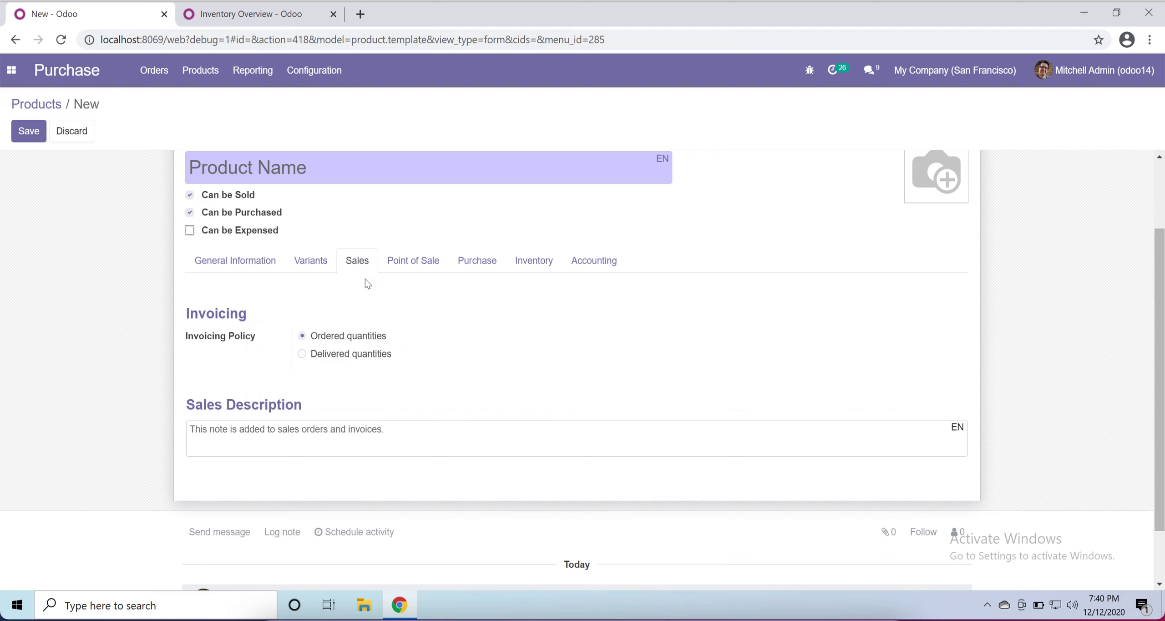
{"action": "left_click", "coordinate": [402, 261]}
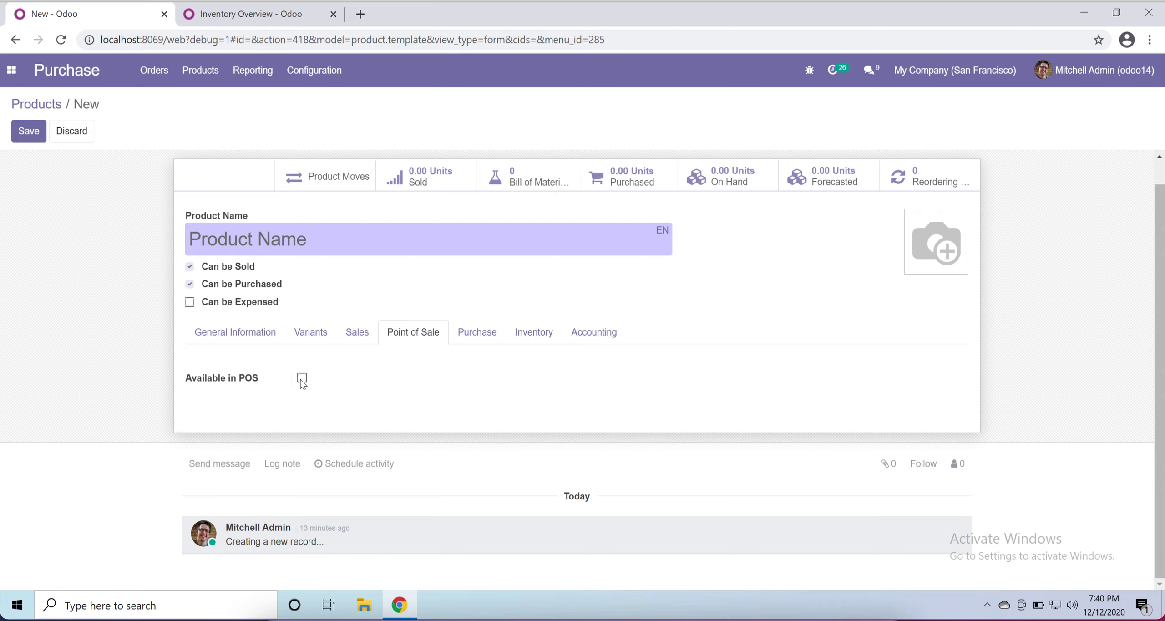
{"action": "left_click", "coordinate": [473, 332]}
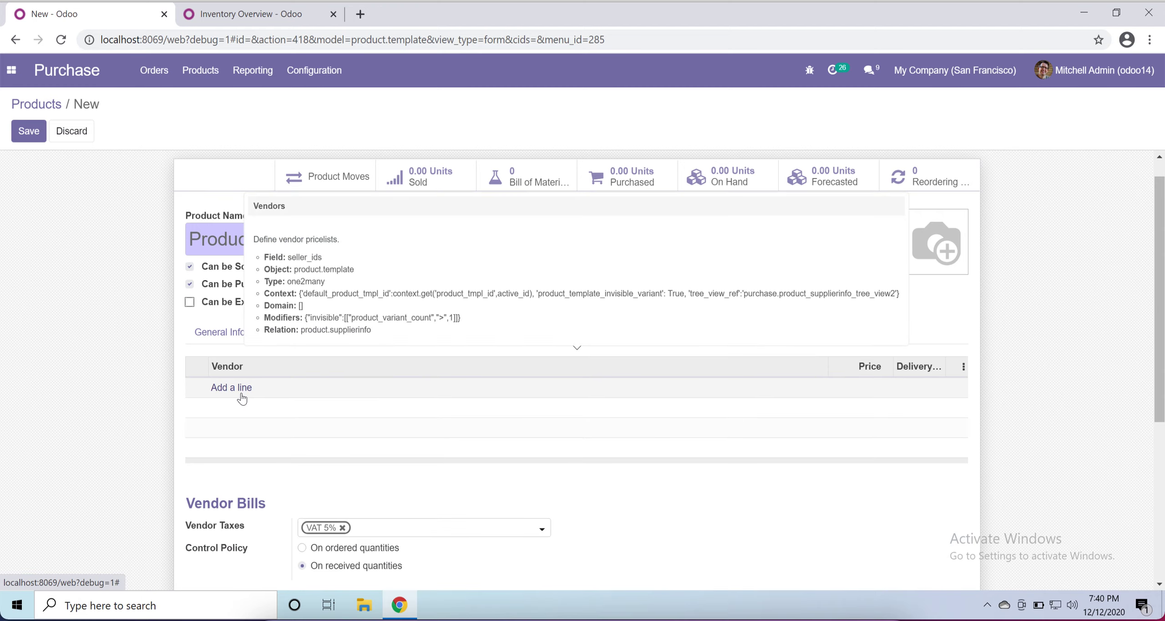
{"action": "scroll", "coordinate": [140, 397], "scroll_direction": "down", "scroll_amount": 2}
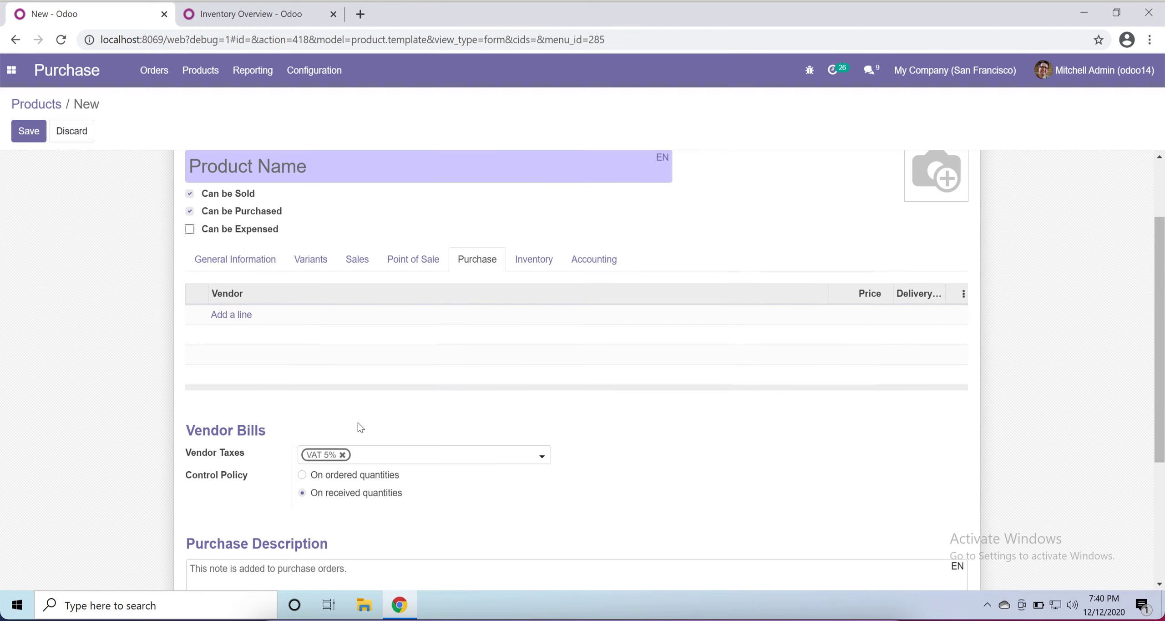
{"action": "scroll", "coordinate": [359, 427], "scroll_direction": "down", "scroll_amount": 2}
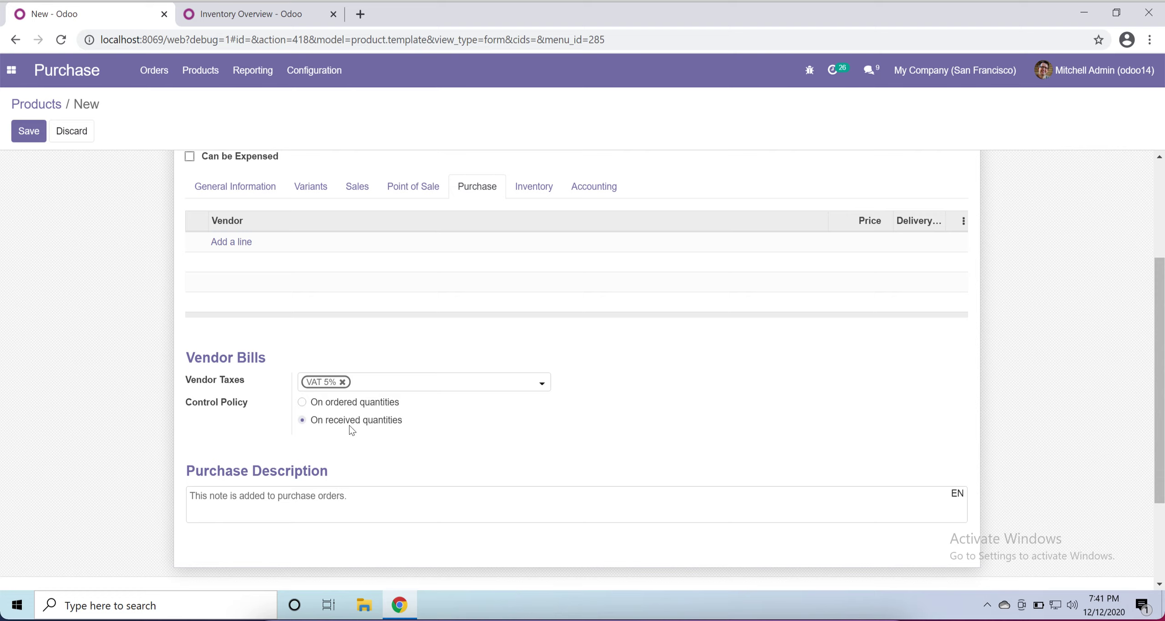
{"action": "mouse_move", "coordinate": [317, 510]}
{"action": "scroll", "coordinate": [417, 471], "scroll_direction": "up", "scroll_amount": 3}
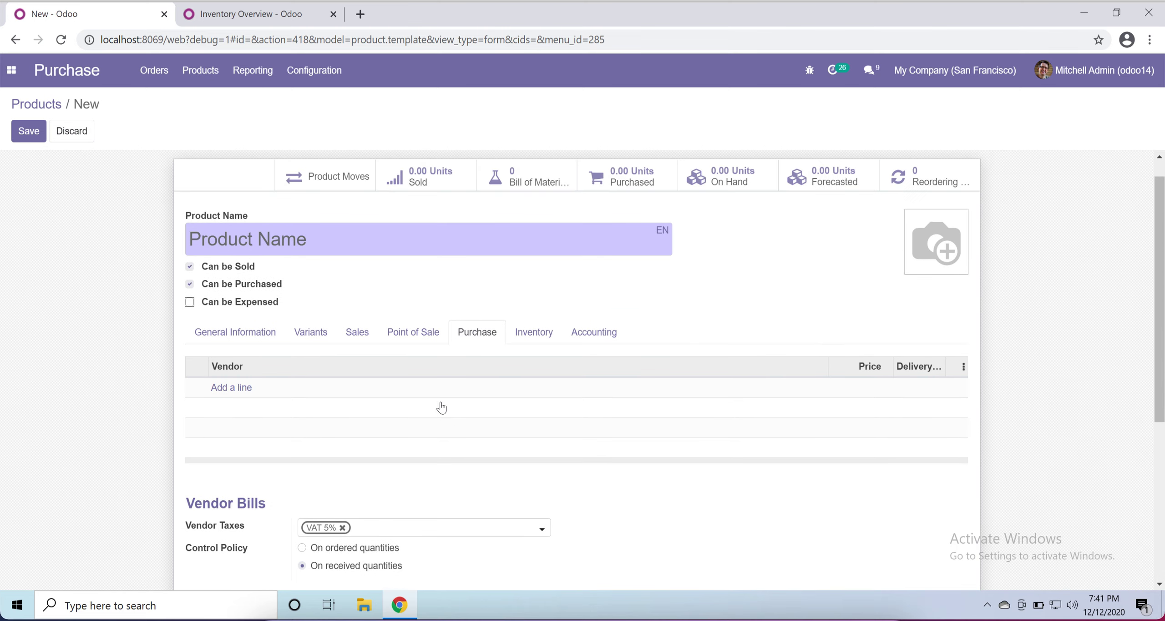
Step: Review the new product's inventory settings, including routes, logistics, traceability, counterpart locations and the delivery and receipt descriptions
{"action": "left_click", "coordinate": [537, 335]}
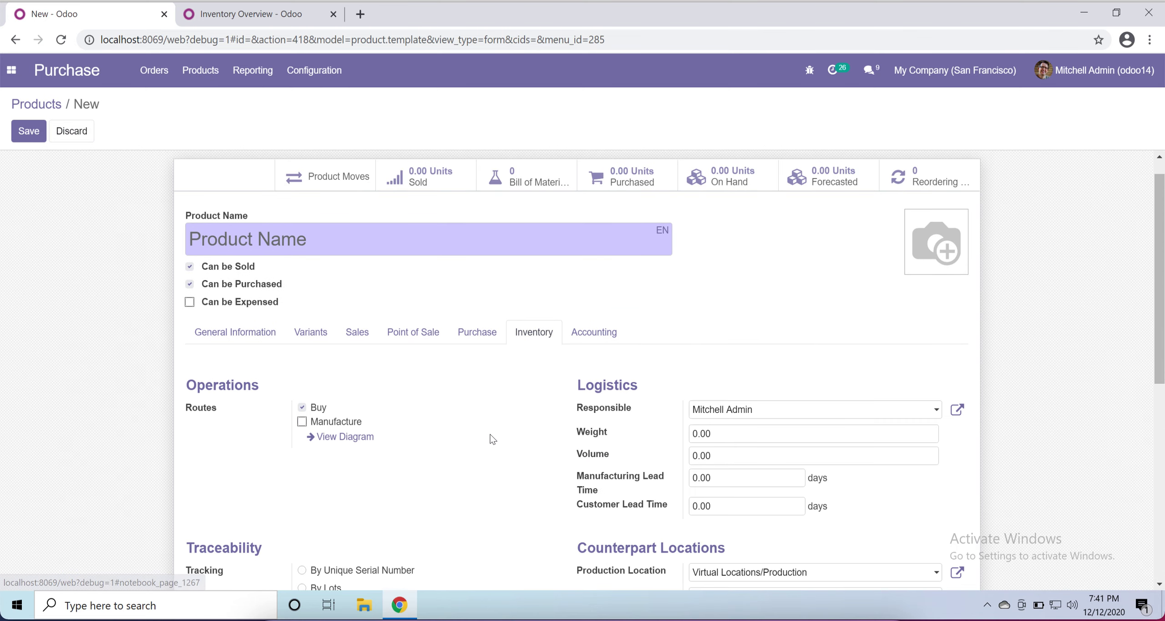
{"action": "scroll", "coordinate": [490, 439], "scroll_direction": "down", "scroll_amount": 1}
{"action": "scroll", "coordinate": [493, 439], "scroll_direction": "down", "scroll_amount": 1}
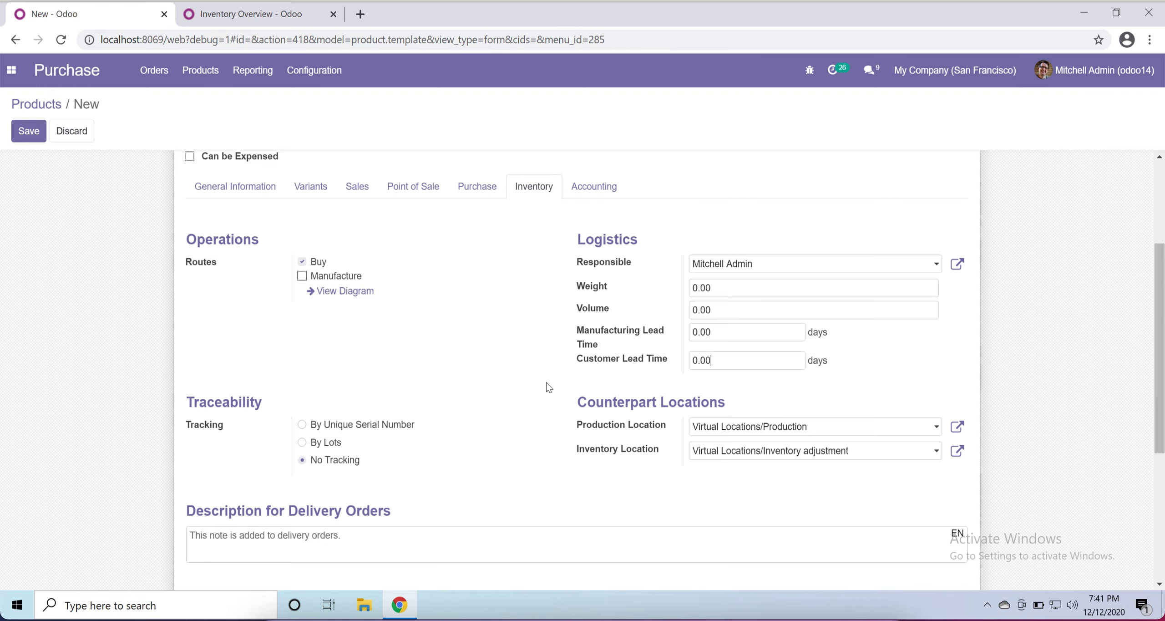
{"action": "scroll", "coordinate": [546, 382], "scroll_direction": "down", "scroll_amount": 2}
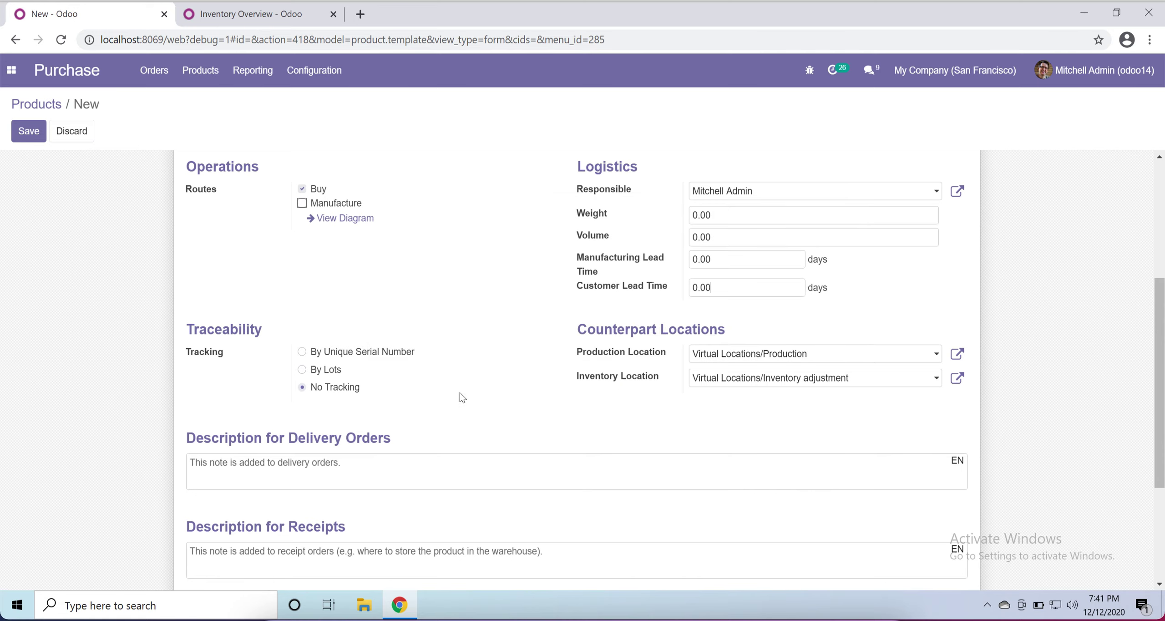
{"action": "scroll", "coordinate": [214, 382], "scroll_direction": "down", "scroll_amount": 2}
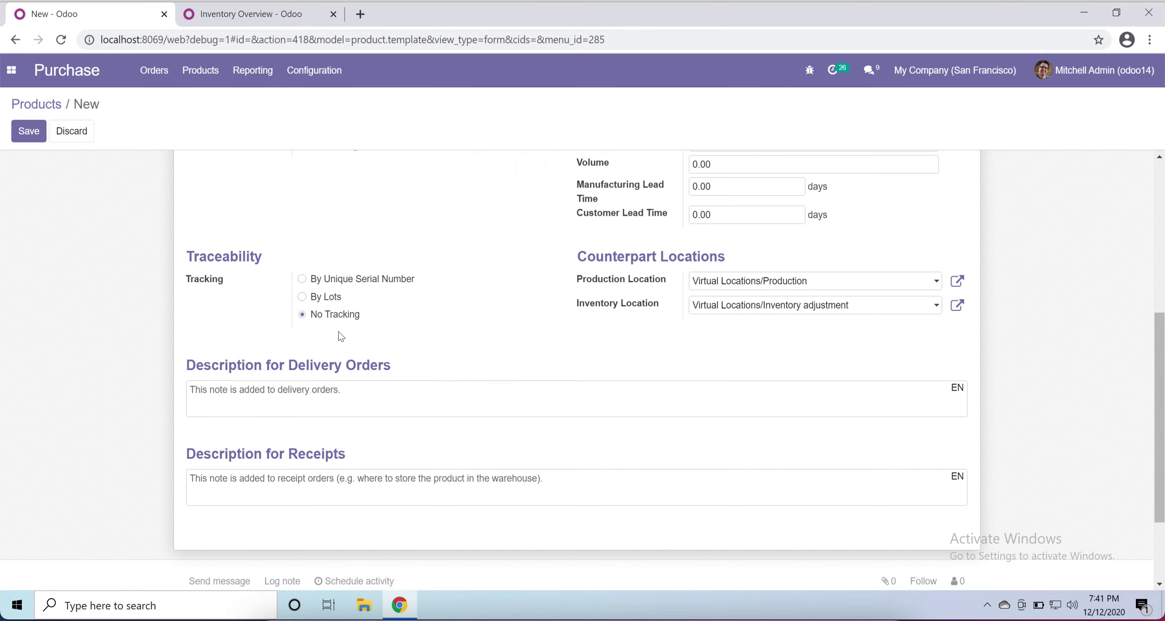
{"action": "scroll", "coordinate": [338, 340], "scroll_direction": "down", "scroll_amount": 2}
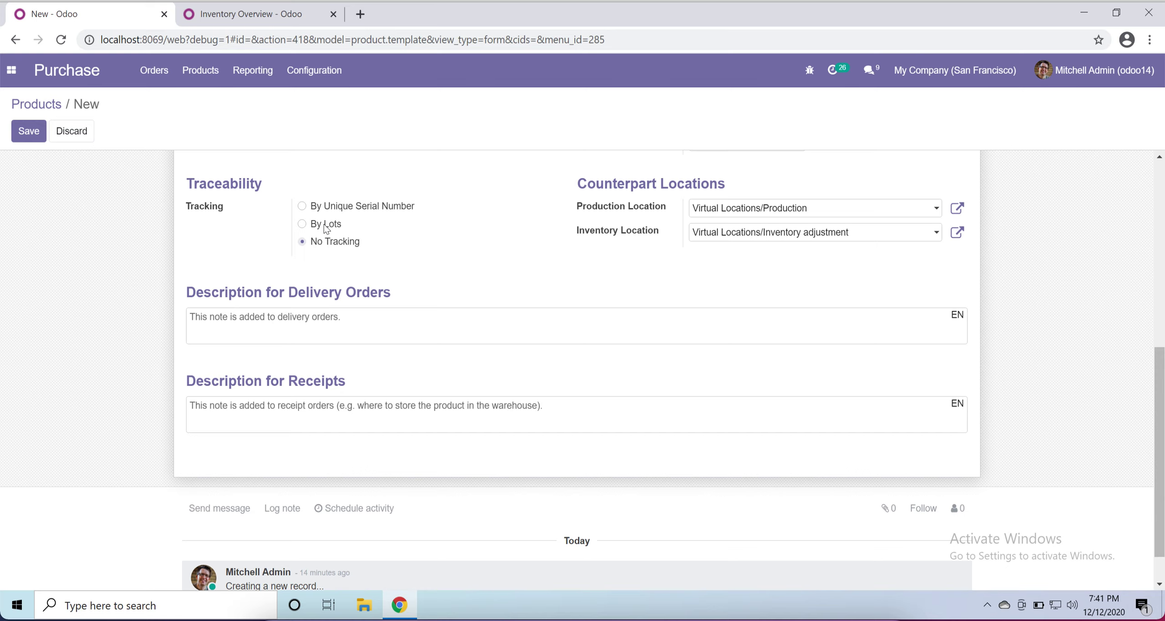
{"action": "left_click", "coordinate": [200, 71]}
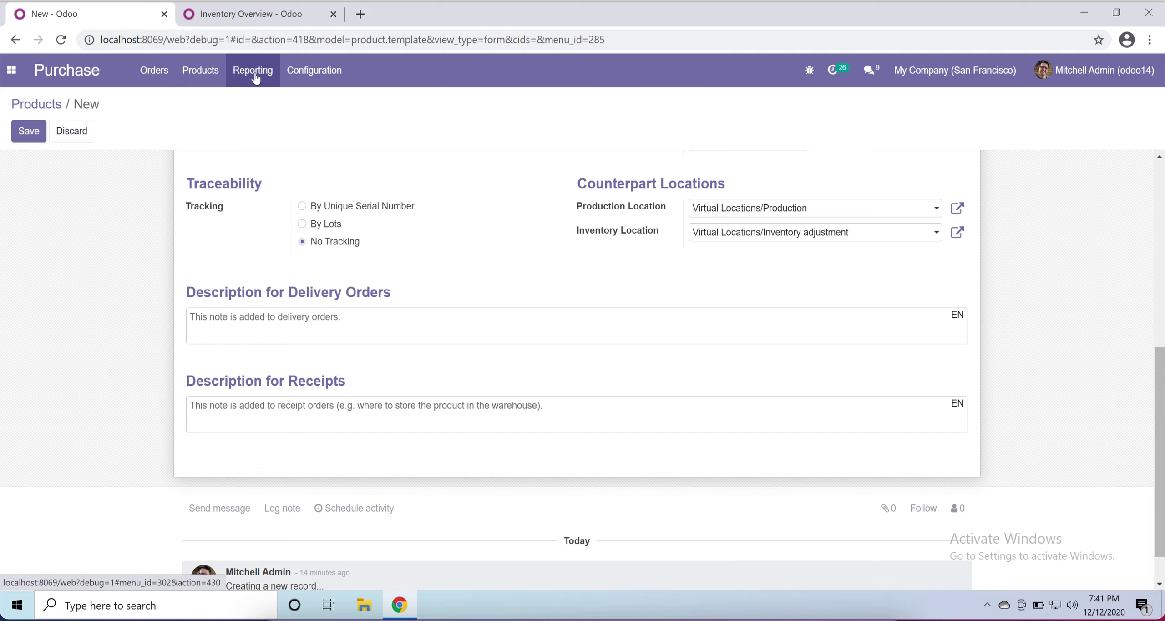
{"action": "mouse_move", "coordinate": [314, 74]}
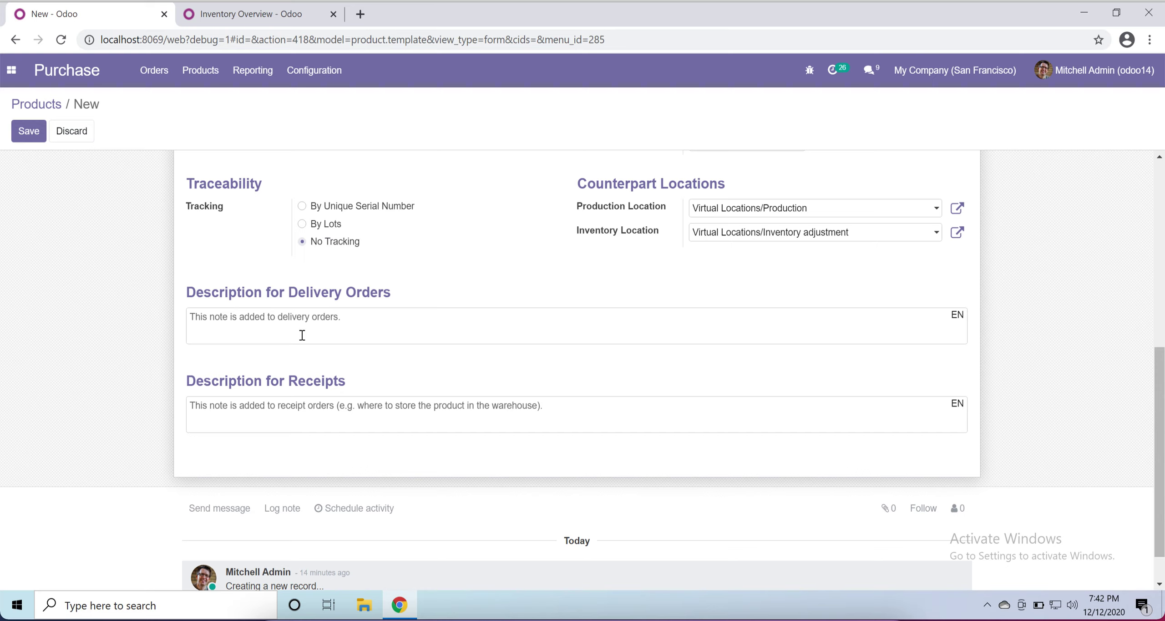
{"action": "mouse_move", "coordinate": [297, 332]}
{"action": "scroll", "coordinate": [324, 407], "scroll_direction": "up", "scroll_amount": 5}
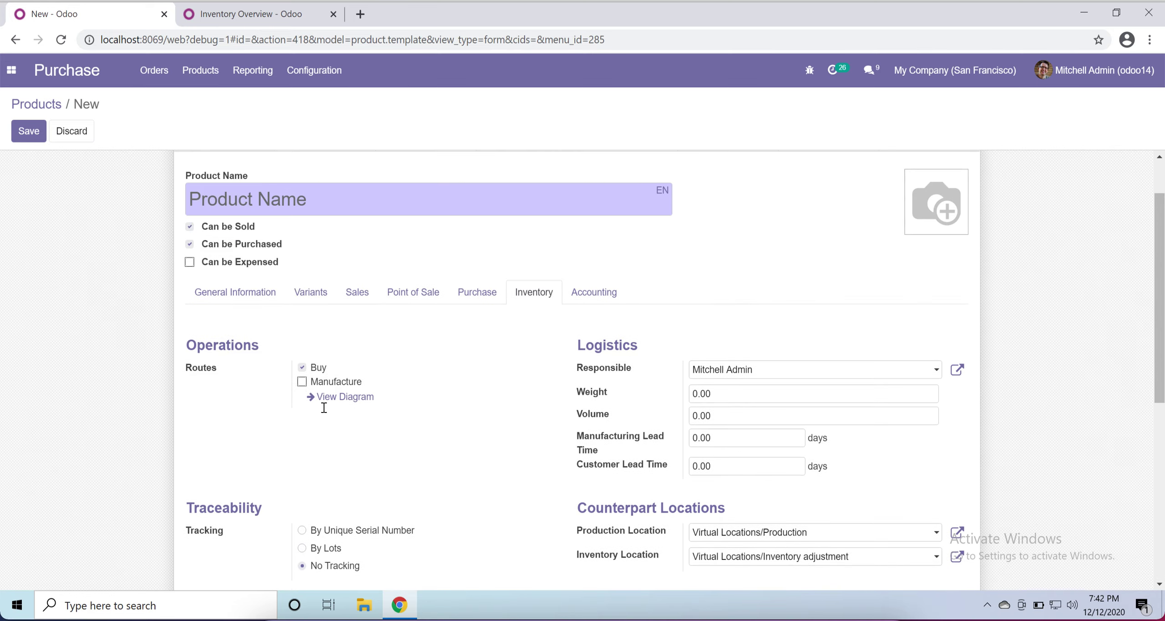
{"action": "scroll", "coordinate": [324, 407], "scroll_direction": "up", "scroll_amount": 1}
Step: Review the new product's receivable and payable accounting fields alongside its general information
{"action": "left_click", "coordinate": [594, 358]}
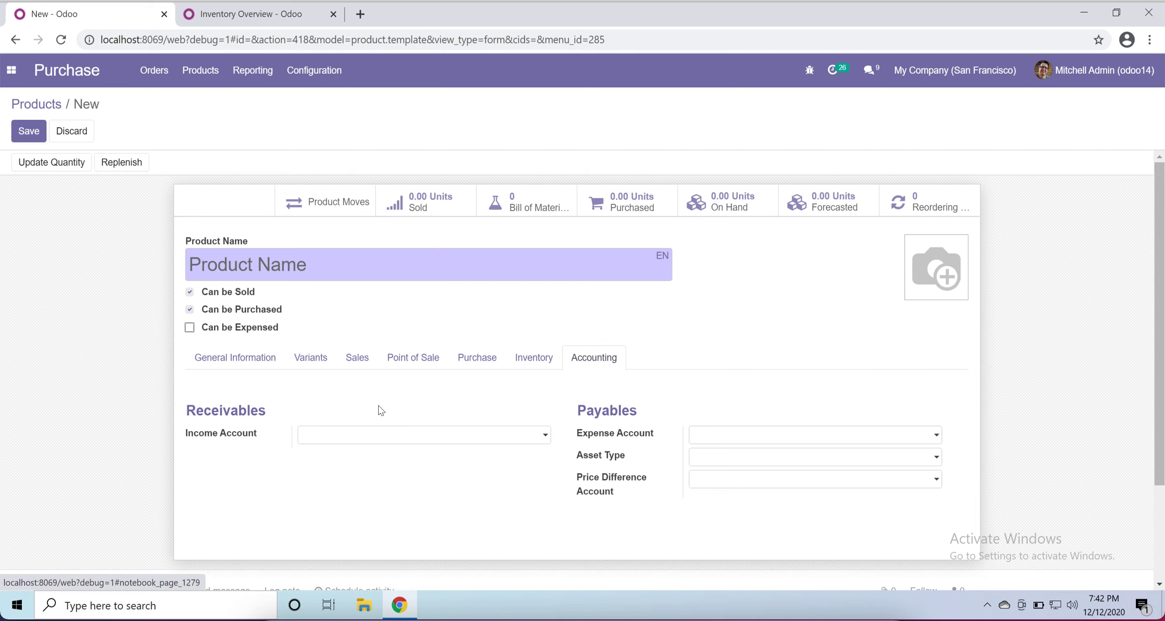
{"action": "scroll", "coordinate": [379, 405], "scroll_direction": "down", "scroll_amount": 2}
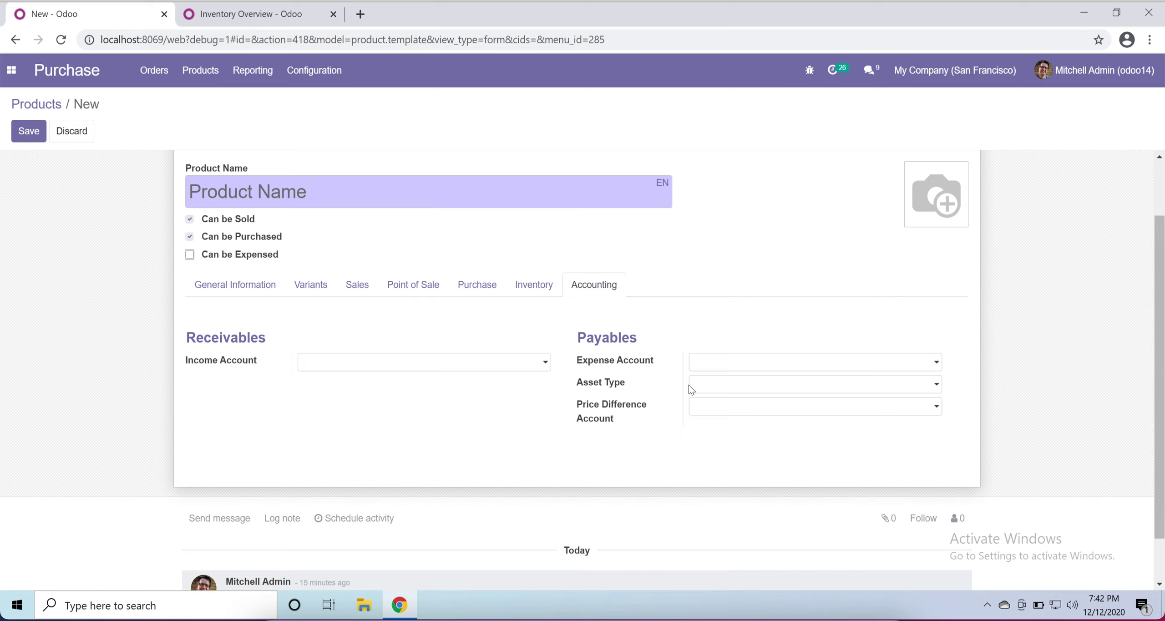
{"action": "left_click", "coordinate": [260, 292]}
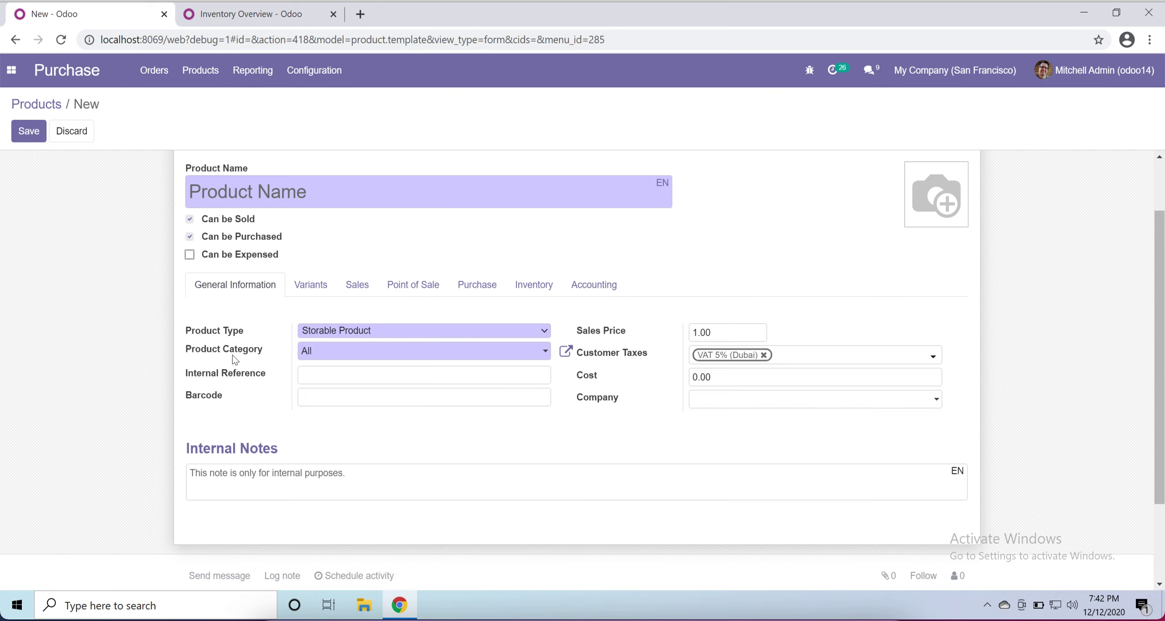
{"action": "left_click", "coordinate": [597, 291]}
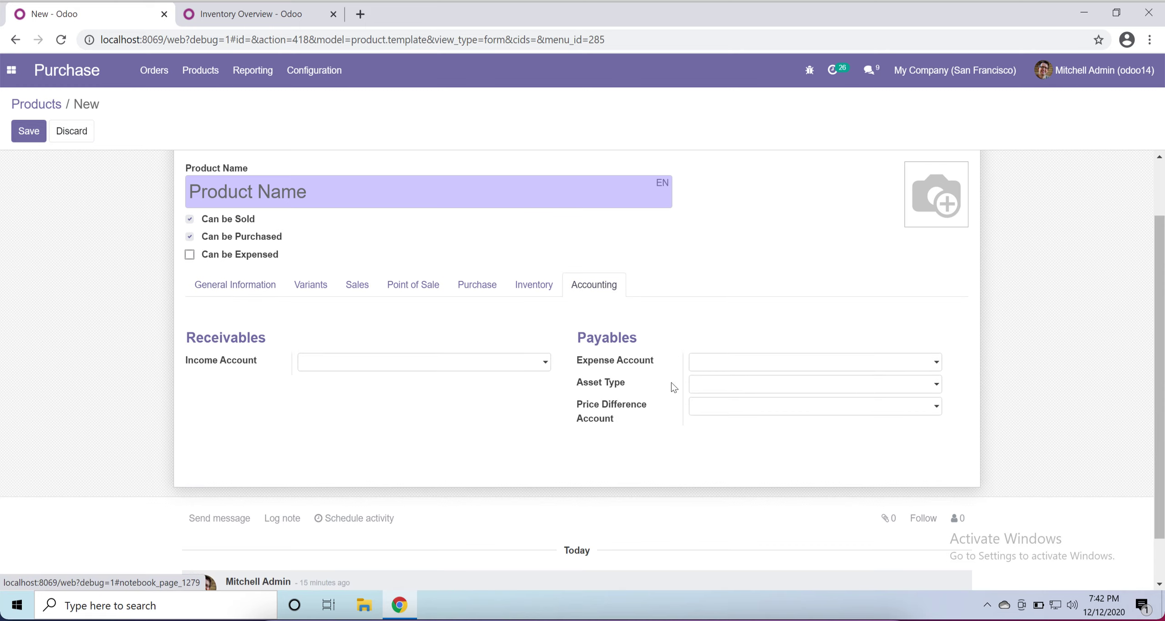
{"action": "left_click", "coordinate": [217, 291]}
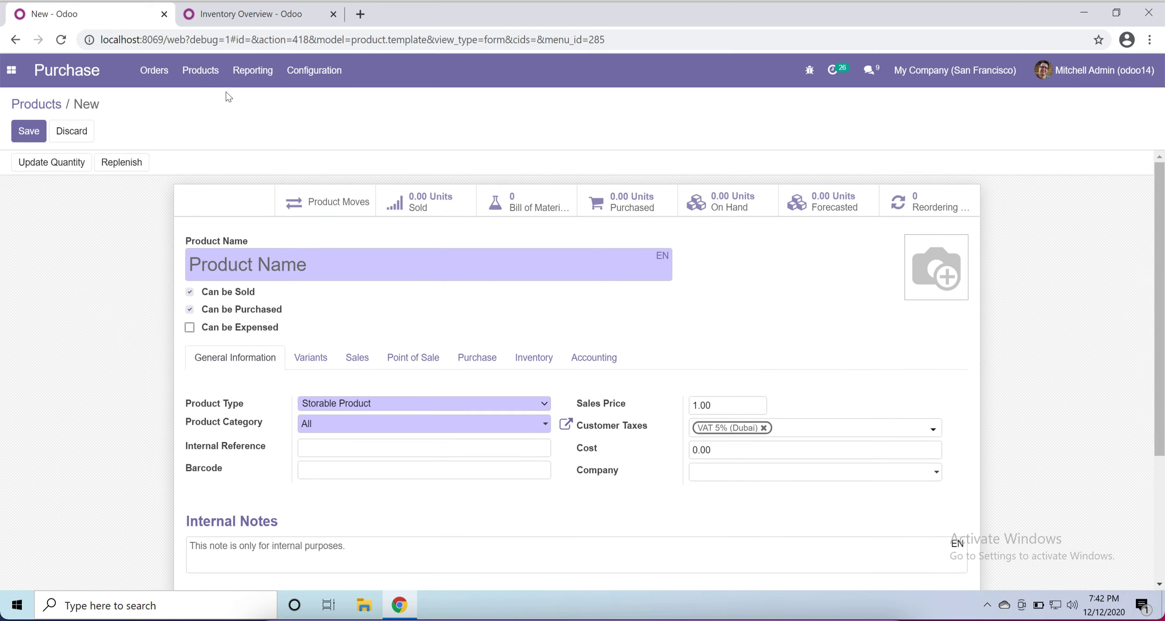
Step: Go to the product variants list, discarding the unsaved new product
{"action": "left_click", "coordinate": [209, 79]}
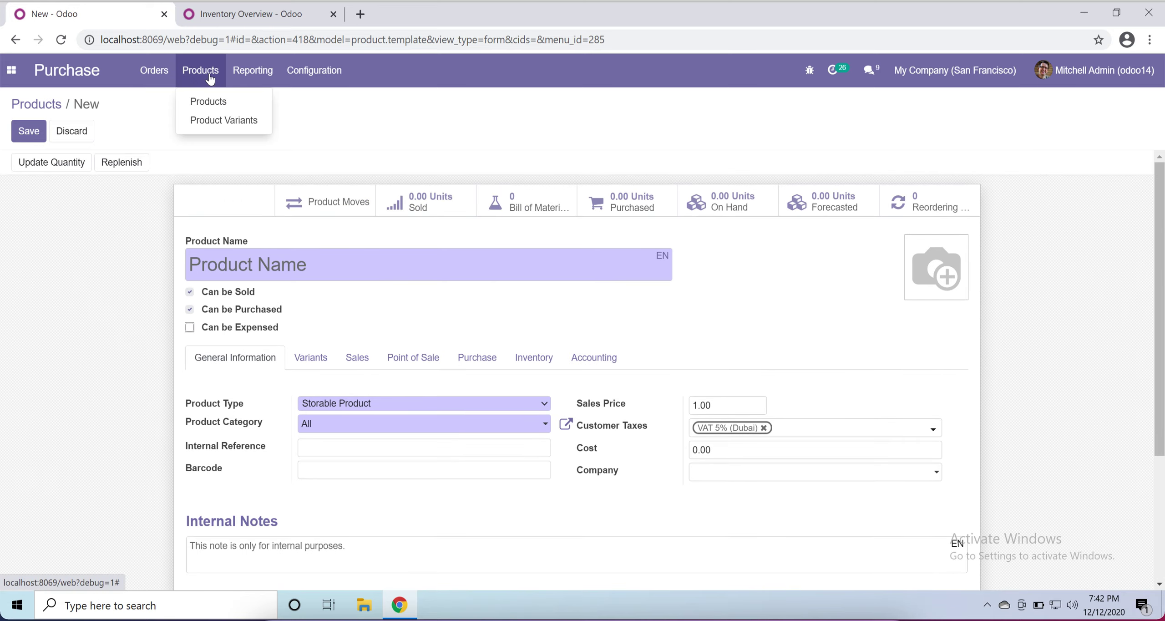
{"action": "left_click", "coordinate": [217, 122]}
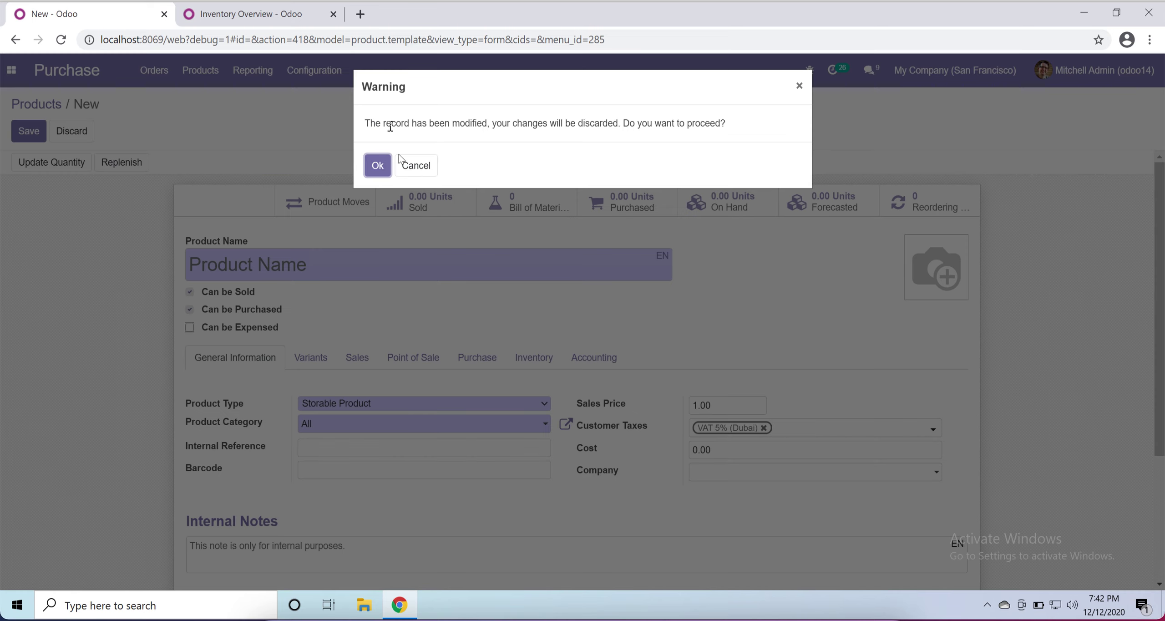
{"action": "left_click", "coordinate": [381, 169]}
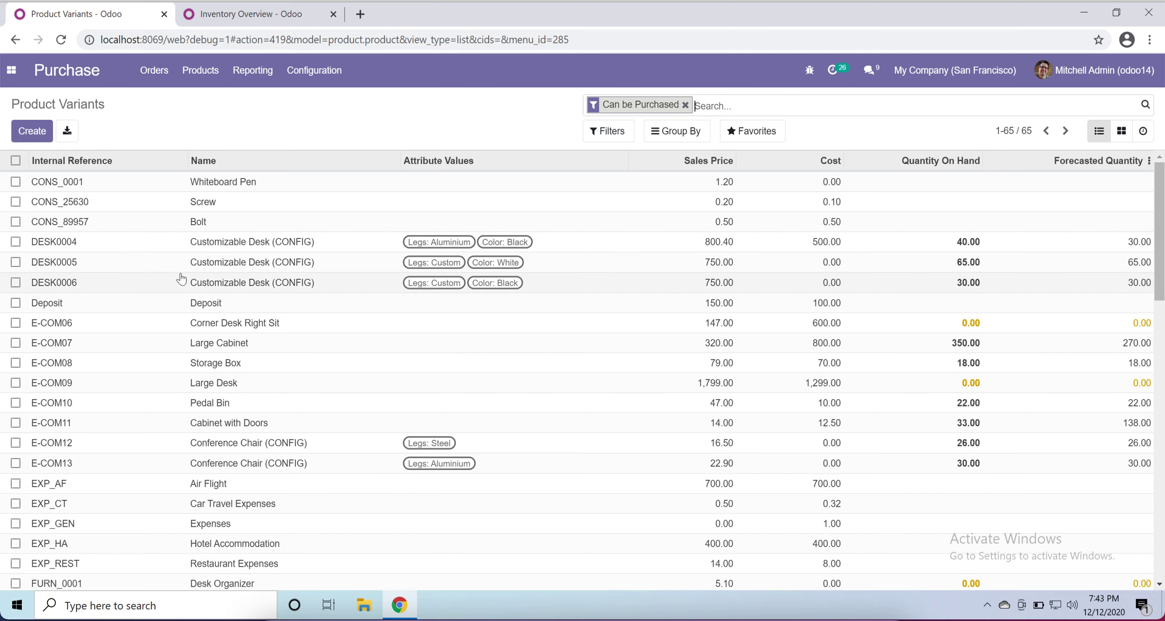
Step: Inspect the general information of the DESK0004 Customizable Desk variant, and return to the product variants list
{"action": "left_click", "coordinate": [54, 246]}
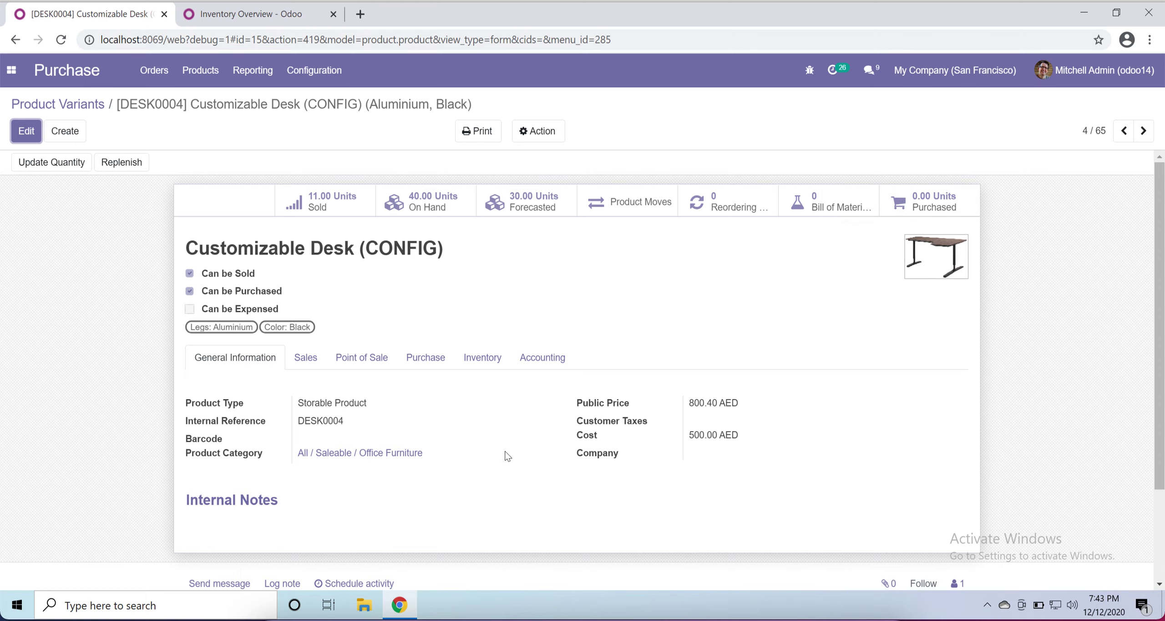
{"action": "scroll", "coordinate": [502, 461], "scroll_direction": "down", "scroll_amount": 2}
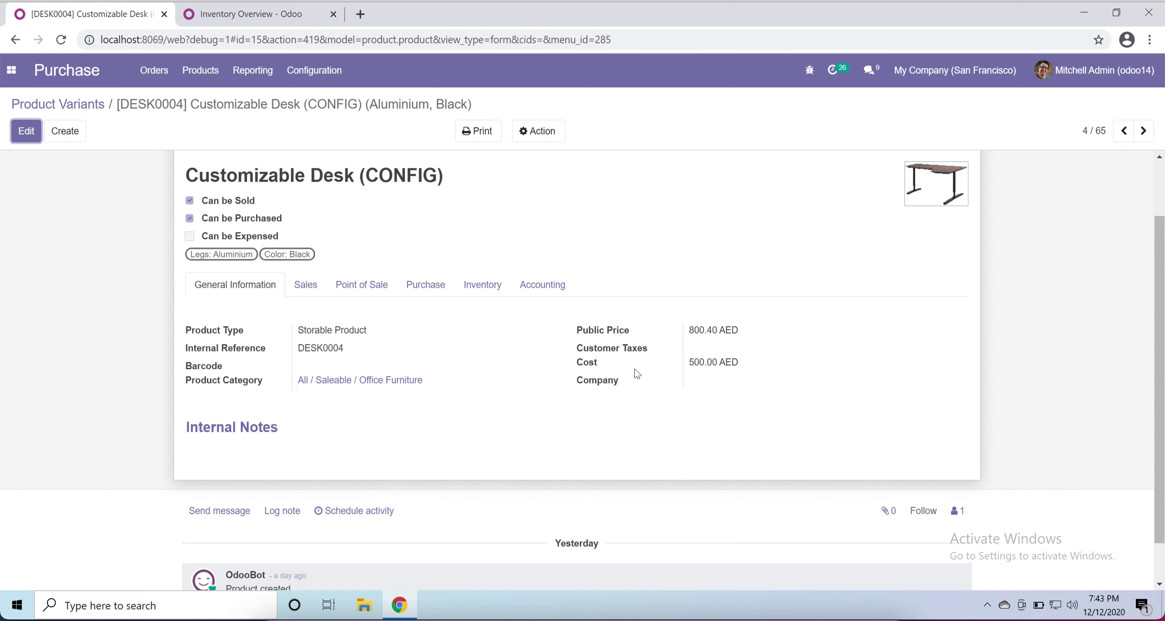
{"action": "scroll", "coordinate": [395, 406], "scroll_direction": "up", "scroll_amount": 2}
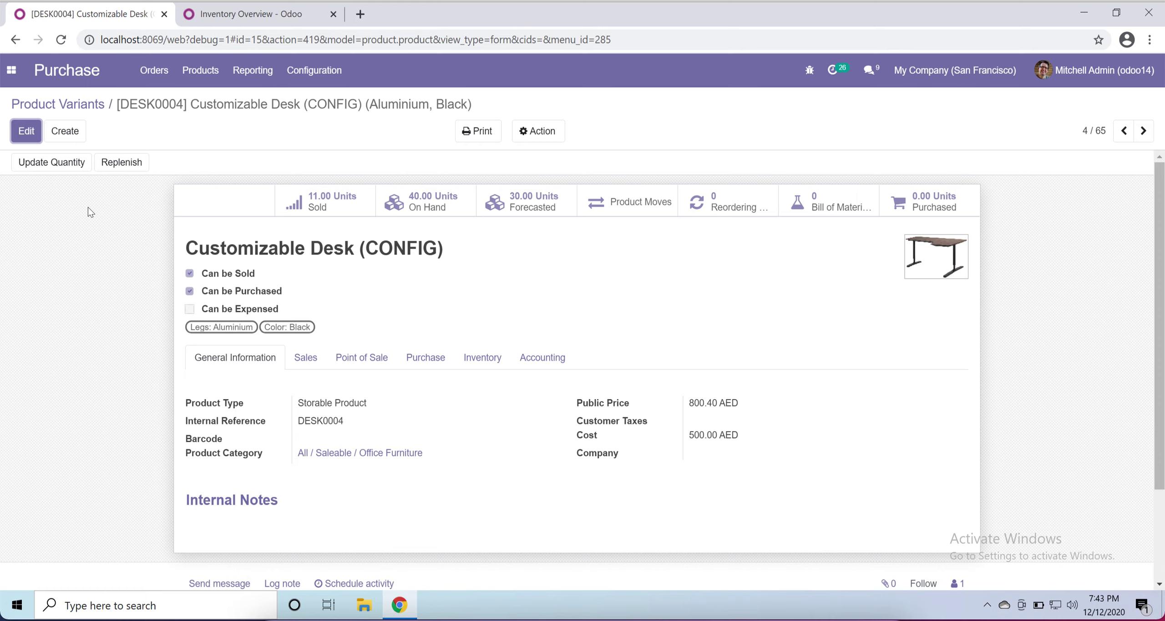
{"action": "left_click", "coordinate": [100, 106]}
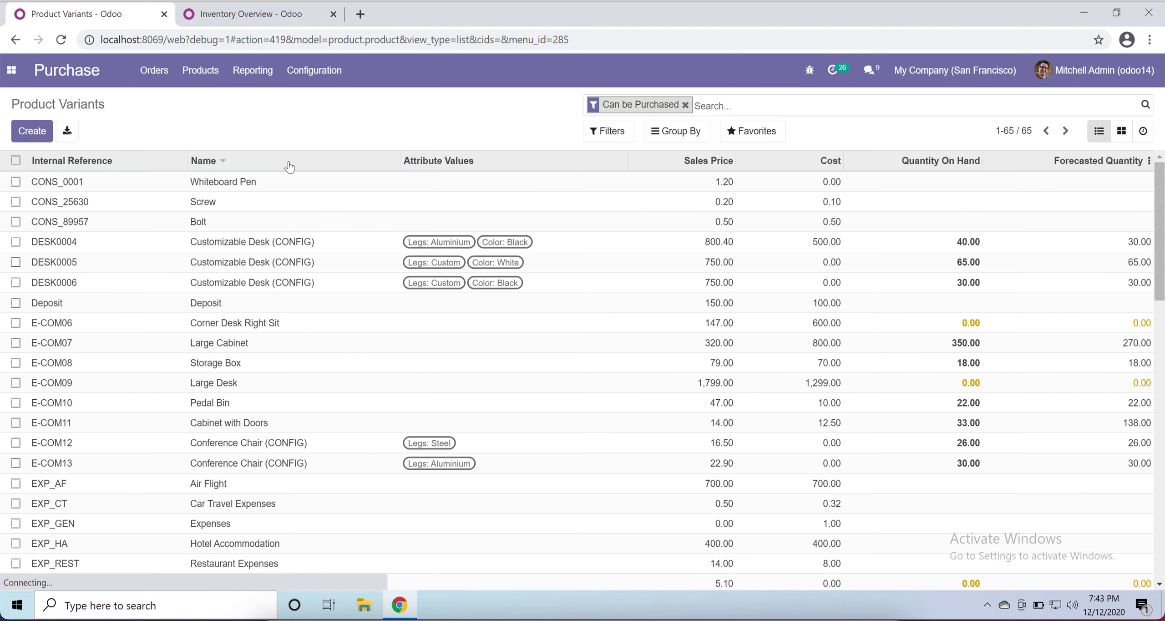
Step: Look through the configuration options available for purchasing
{"action": "left_click", "coordinate": [200, 70]}
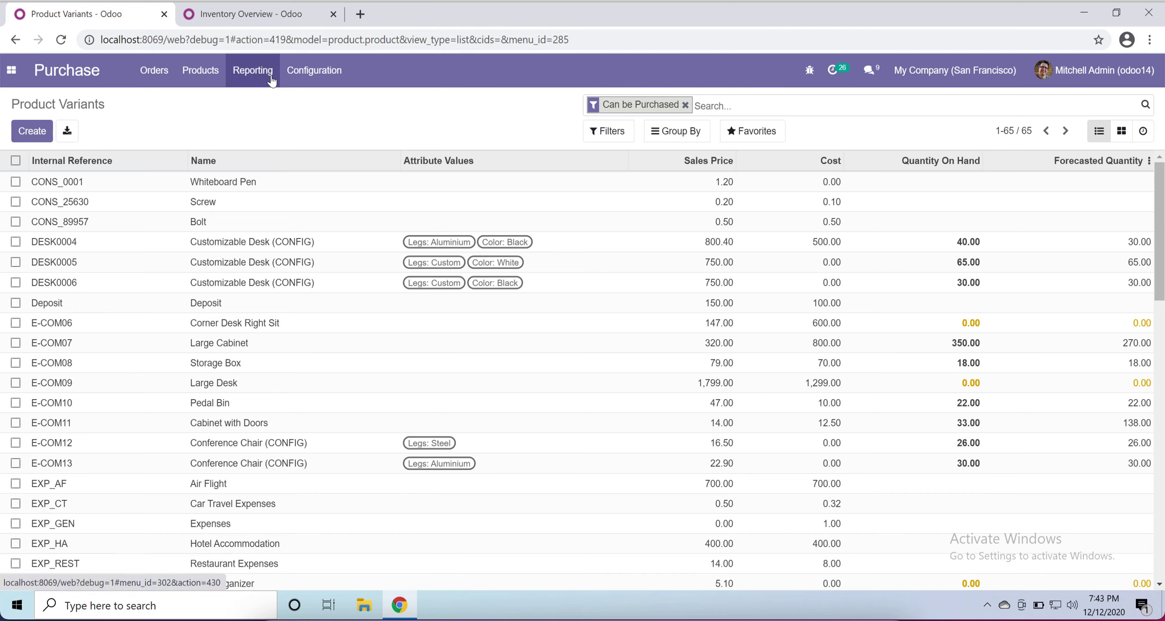
{"action": "left_click", "coordinate": [314, 71]}
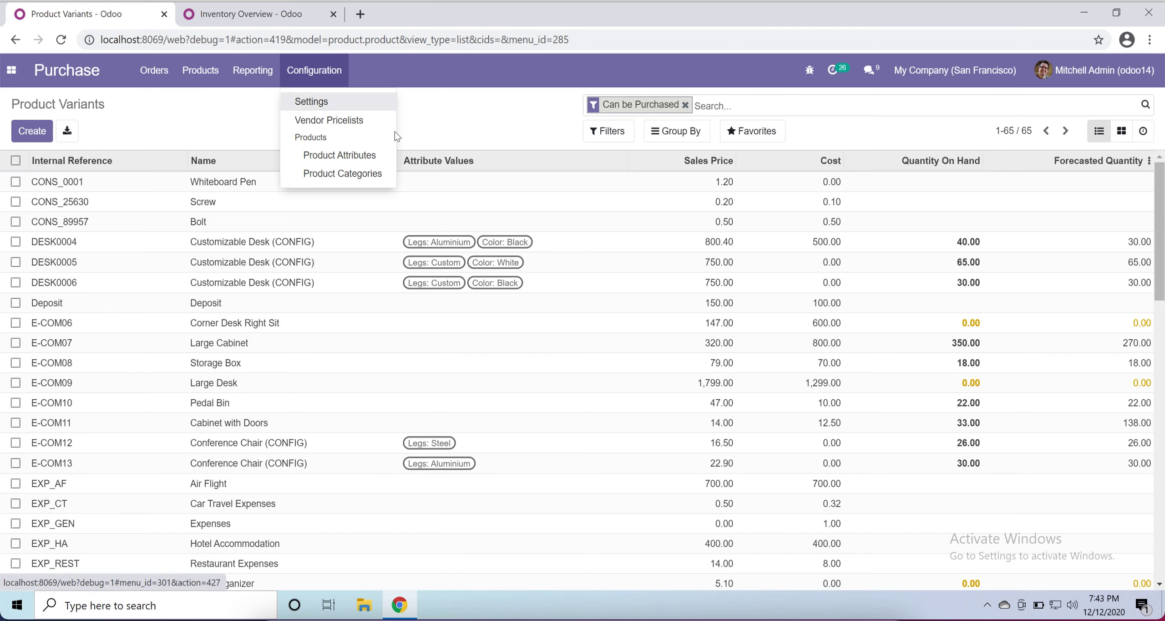